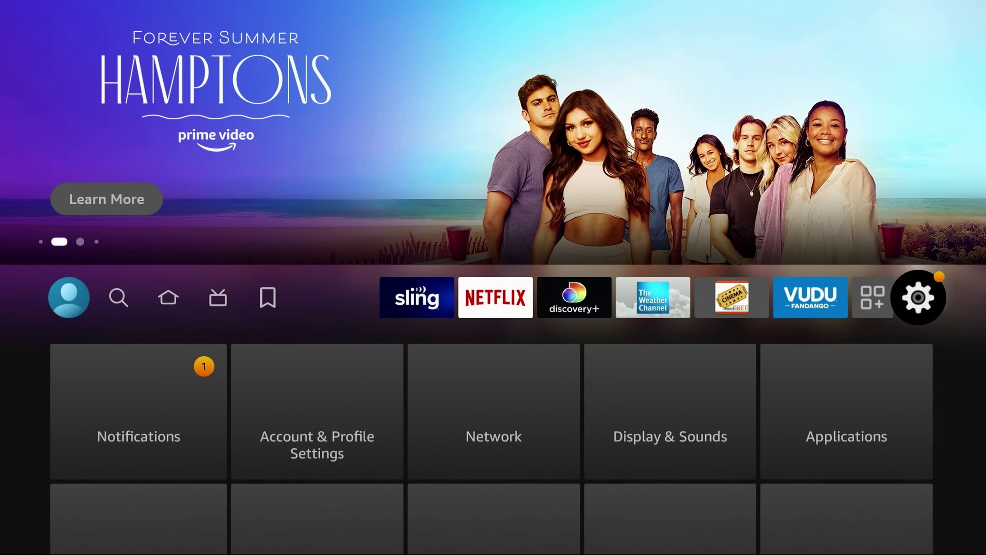
# Step: Open Developer options under My Fire TV in Settings
pyautogui.press('Down')
pyautogui.press('Down')
pyautogui.press('Down')
pyautogui.press('Return')
pyautogui.press('Down')
pyautogui.press('Return')
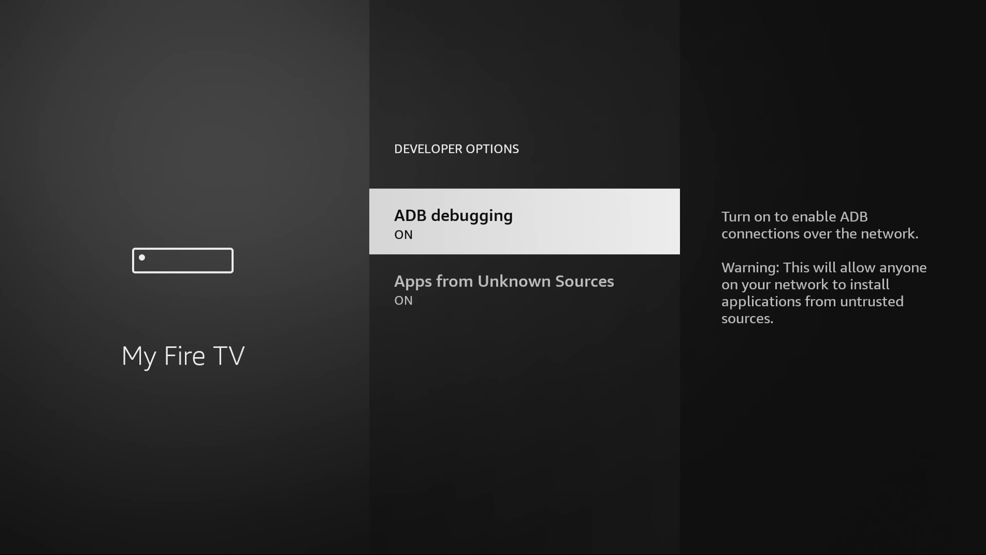
# Step: Confirm ADB debugging and Apps from Unknown Sources are ON, then back out to Settings
pyautogui.press('Down')
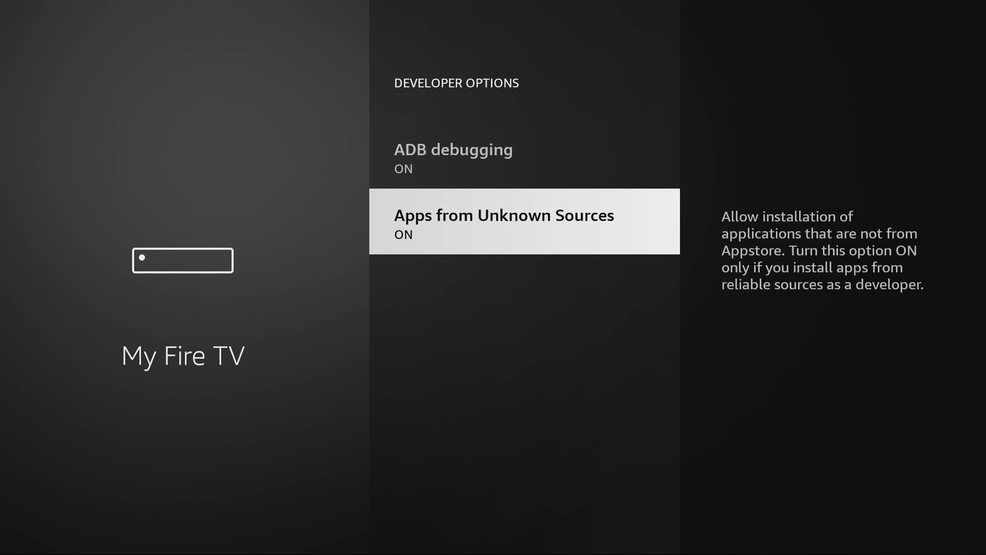
pyautogui.press('Up')
pyautogui.press('Escape')
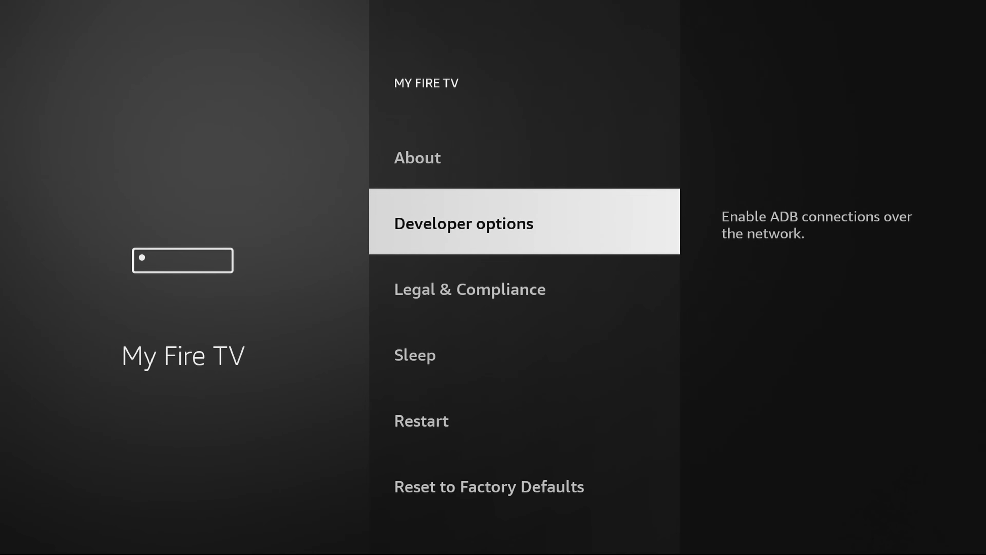
pyautogui.press('Escape')
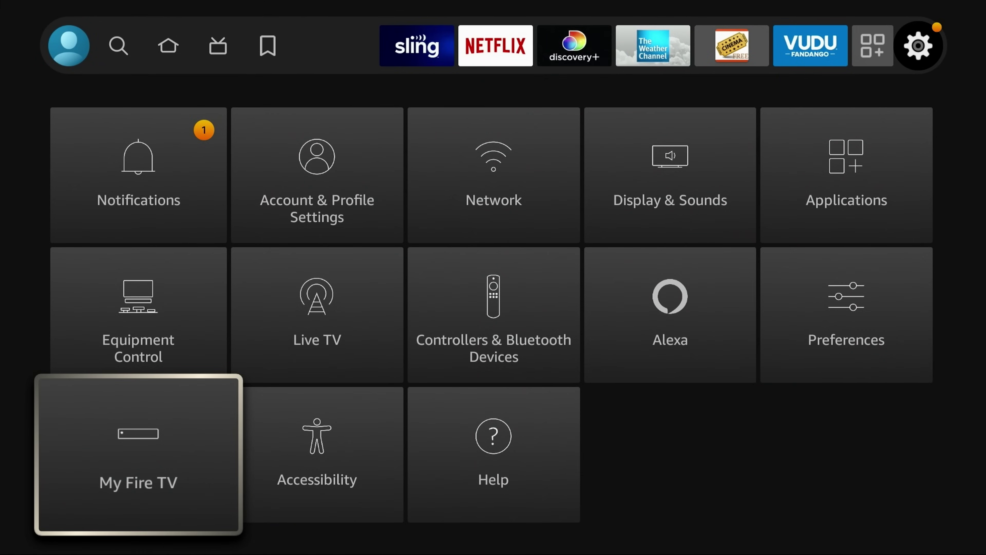
# Step: In My Fire TV > About, install pending updates, check again, and start installing Fire OS 6.2.9.0
pyautogui.press('Return')
pyautogui.press('Return')
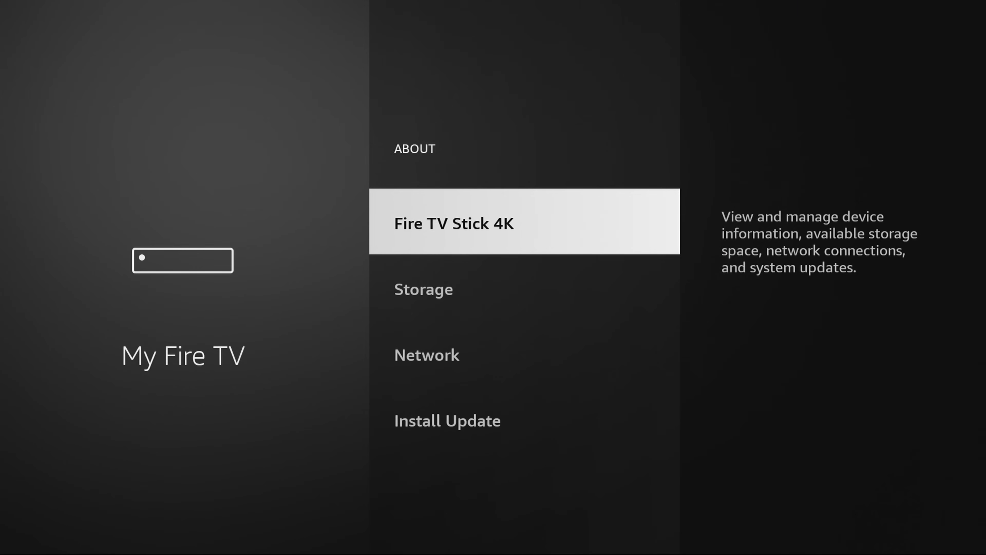
pyautogui.press('Down')
pyautogui.press('Down')
pyautogui.press('Down')
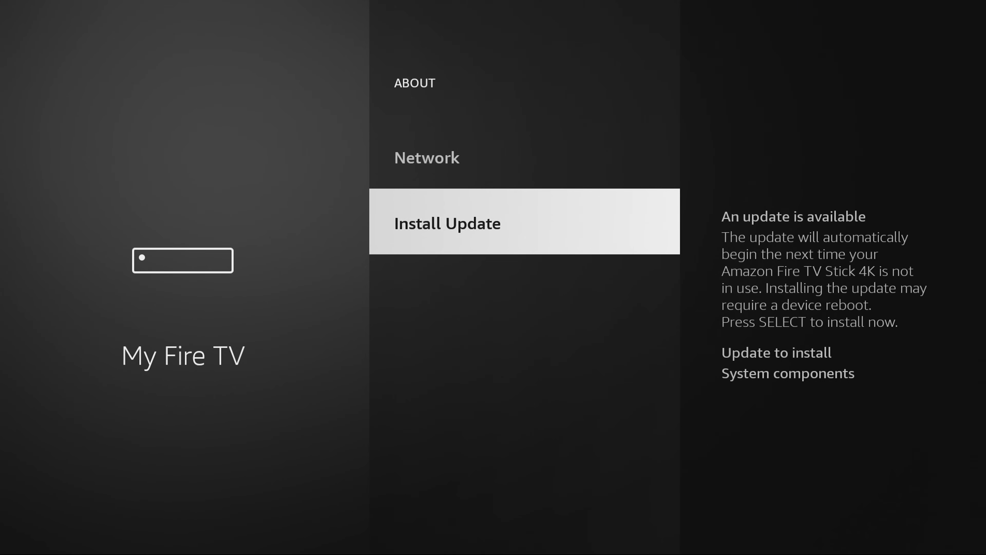
pyautogui.press('Return')
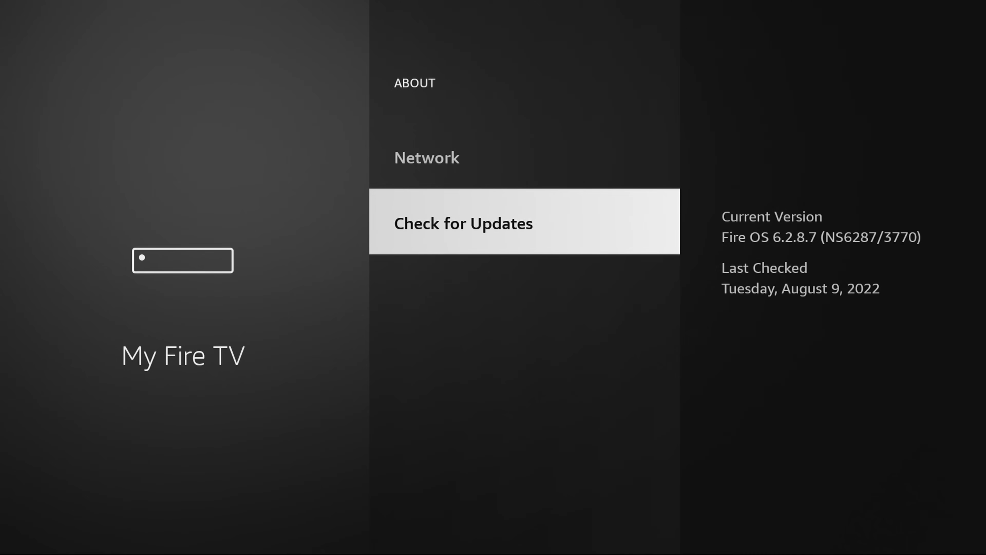
pyautogui.press('Return')
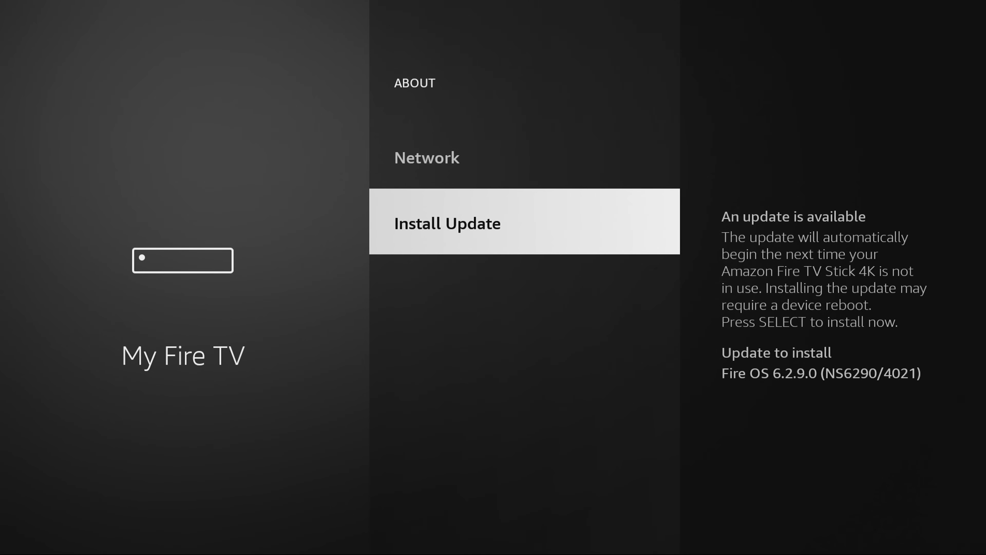
pyautogui.press('Return')
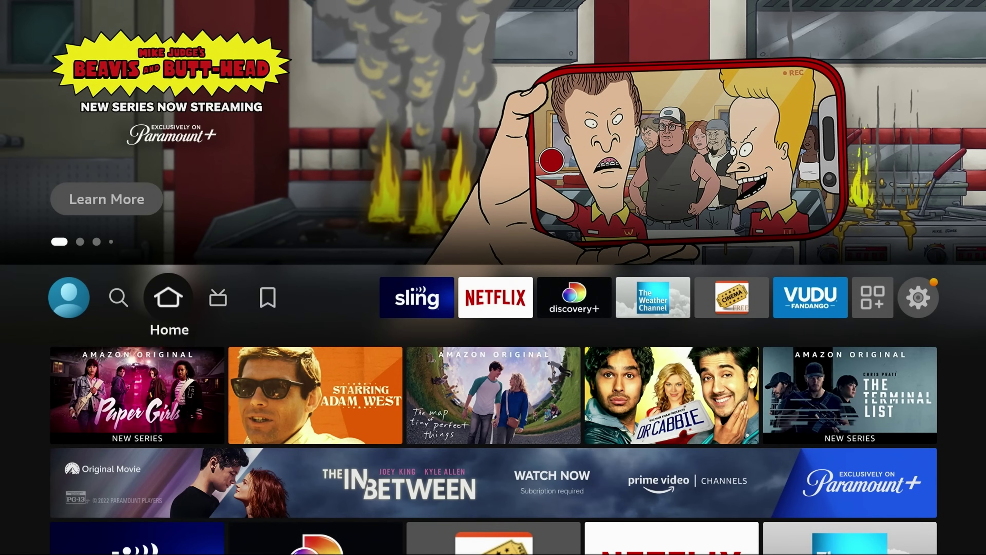
# Step: Open My Fire TV, confirm Developer options is gone from the list, and enter About
pyautogui.press('Right')
pyautogui.press('Right')
pyautogui.press('Right')
pyautogui.press('Right')
pyautogui.press('Right')
pyautogui.press('Right')
pyautogui.press('Right')
pyautogui.press('Right')
pyautogui.press('Right')
pyautogui.press('Right')
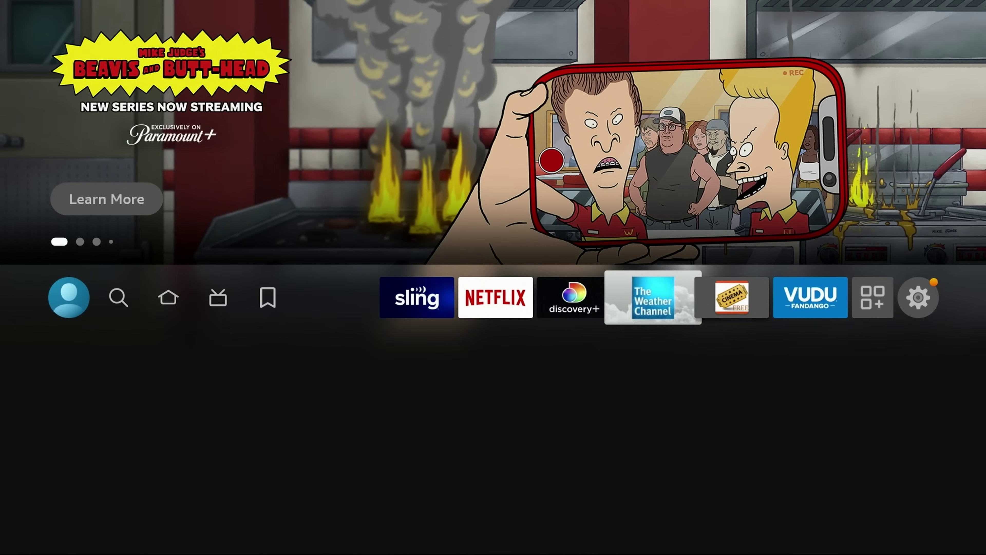
pyautogui.press('Down')
pyautogui.press('Down')
pyautogui.press('Down')
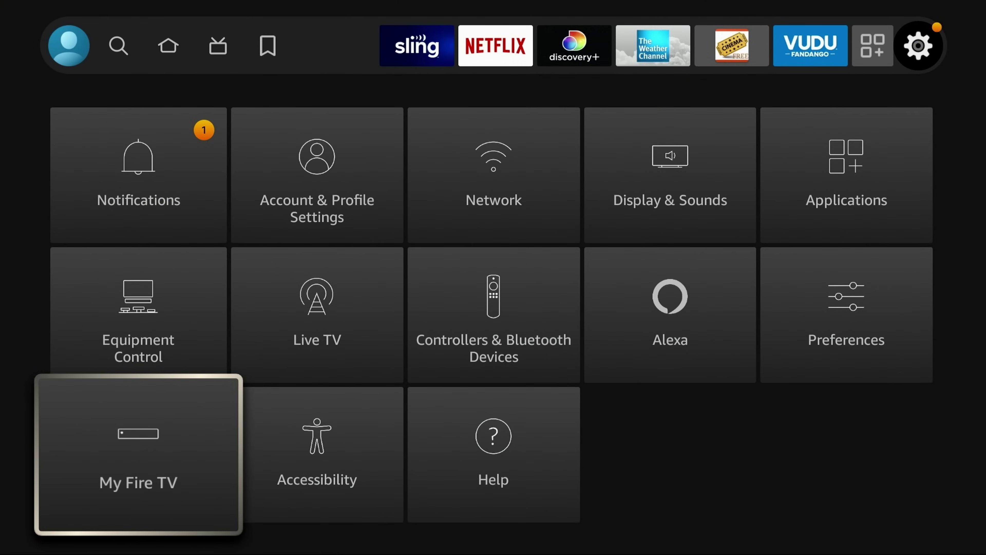
pyautogui.press('Return')
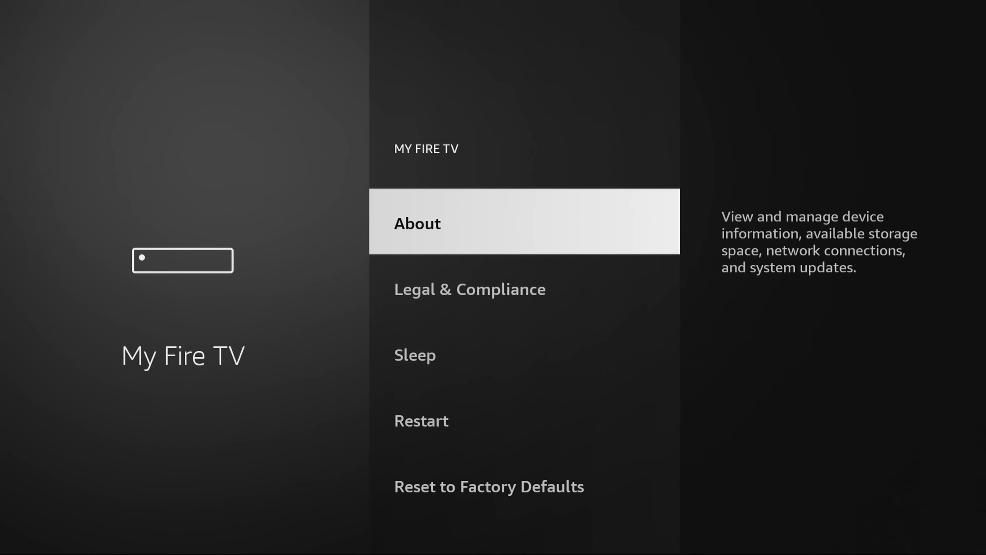
pyautogui.press('Down')
pyautogui.press('Down')
pyautogui.press('Down')
pyautogui.press('Down')
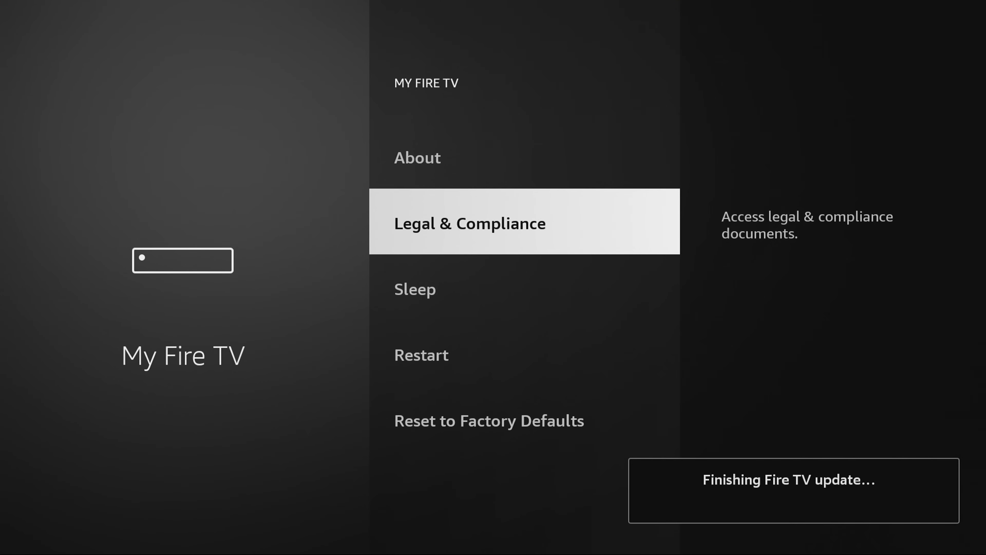
pyautogui.press('Up')
pyautogui.press('Up')
pyautogui.press('Up')
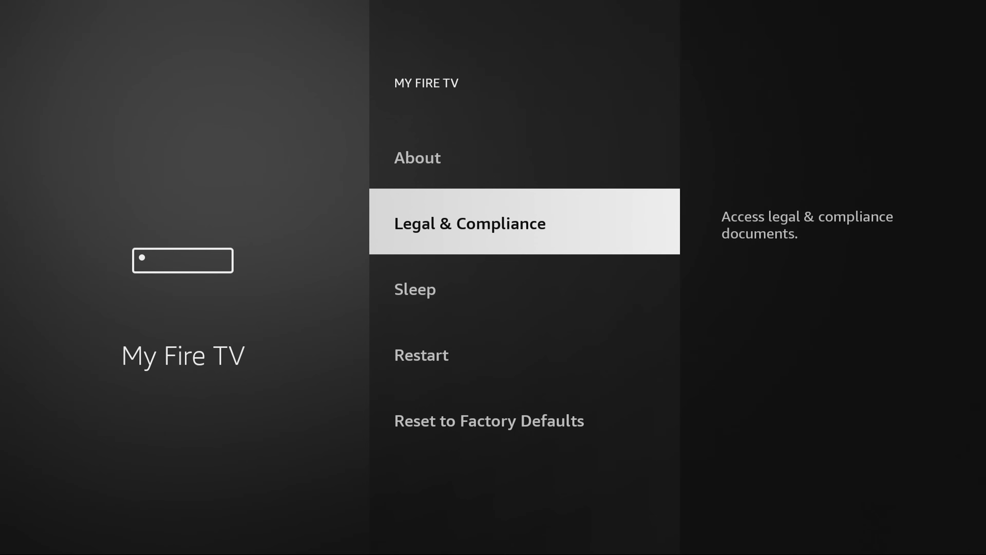
pyautogui.press('Up')
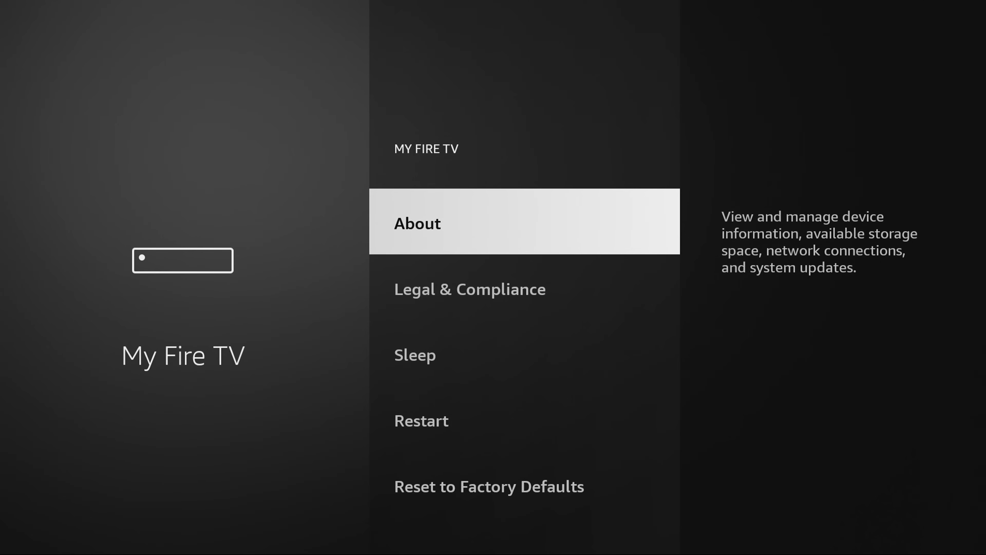
pyautogui.press('Return')
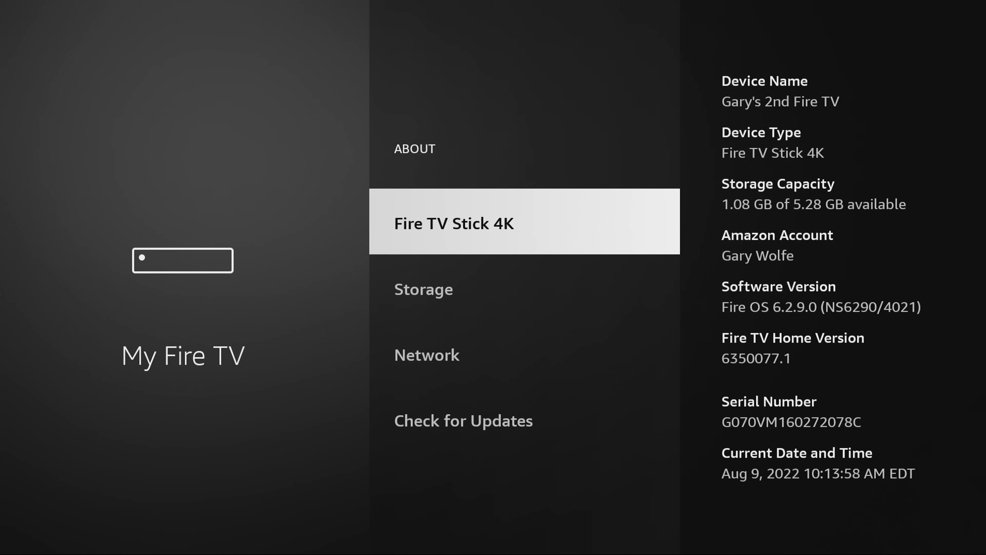
# Step: Review the About entries showing Fire OS 6.2.9.0, then reopen About on the device name
pyautogui.press('Down')
pyautogui.press('Down')
pyautogui.press('Up')
pyautogui.press('Up')
pyautogui.press('Escape')
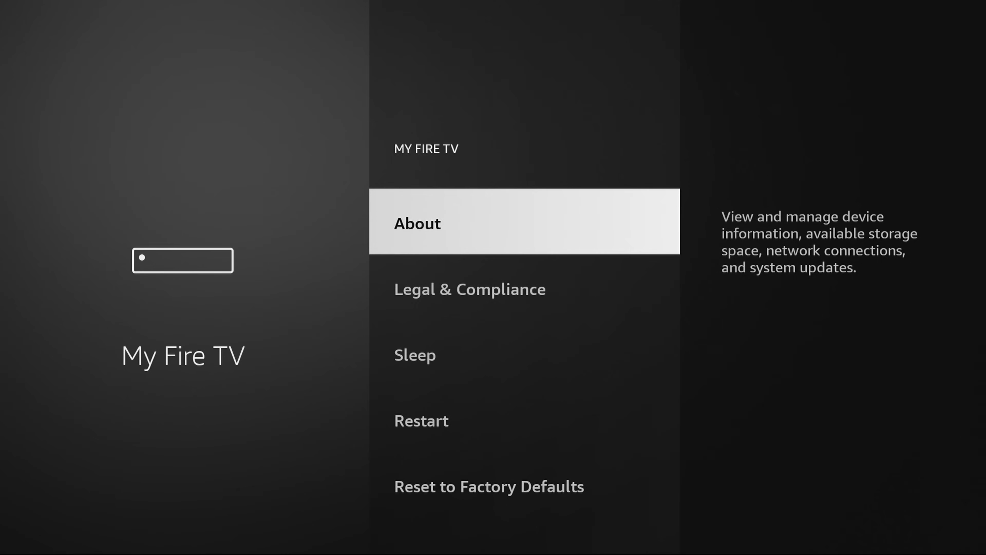
pyautogui.press('Down')
pyautogui.press('Down')
pyautogui.press('Up')
pyautogui.press('Up')
pyautogui.press('Return')
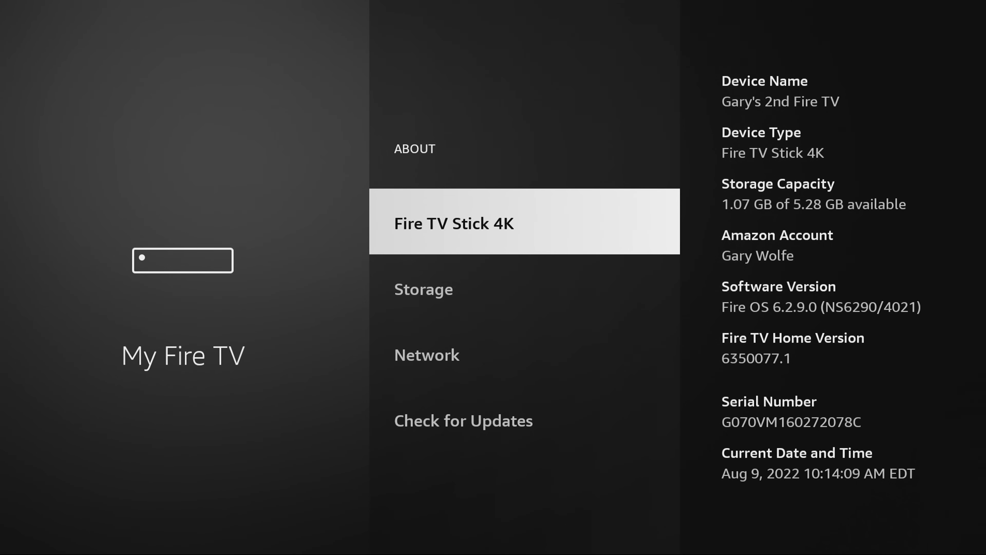
# Step: Select the device name repeatedly until developer mode is confirmed, then return to My Fire TV
pyautogui.press('Return')
pyautogui.press('Return')
pyautogui.press('Return')
pyautogui.press('Return')
pyautogui.press('Return')
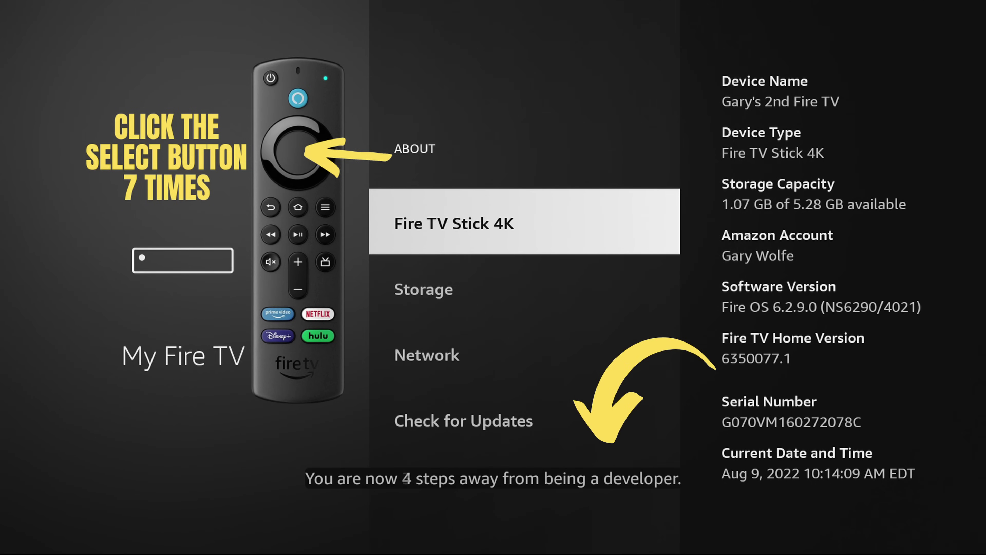
pyautogui.press('Return')
pyautogui.press('Return')
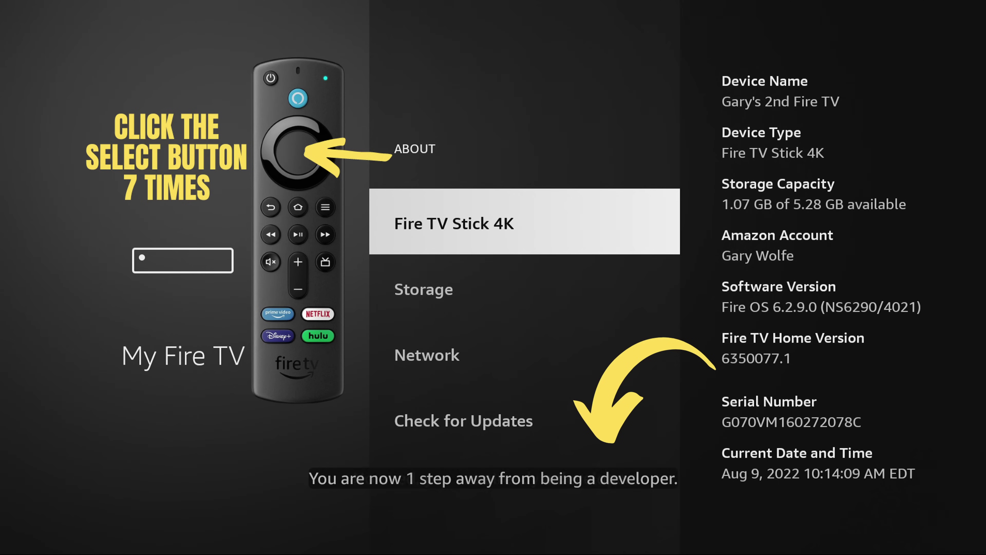
pyautogui.press('Return')
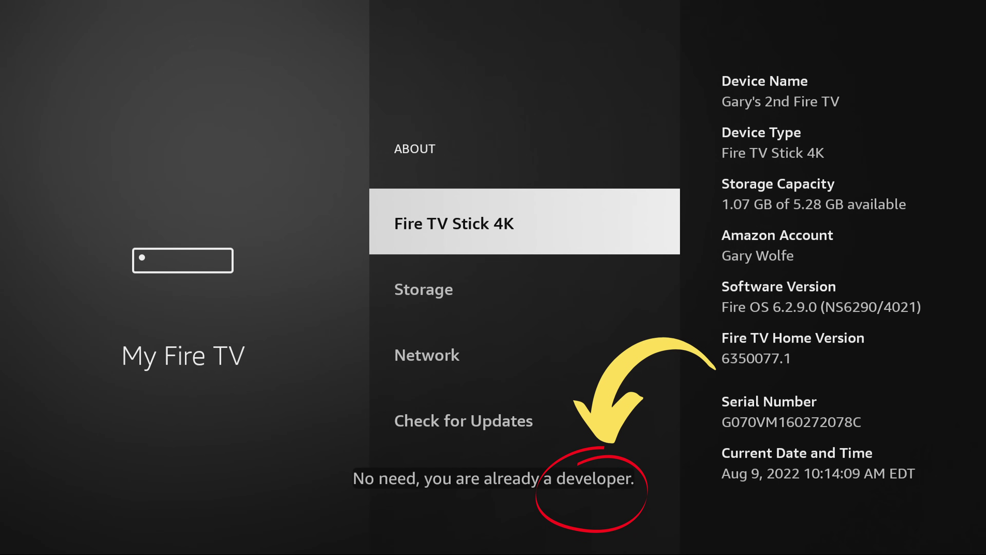
pyautogui.press('Escape')
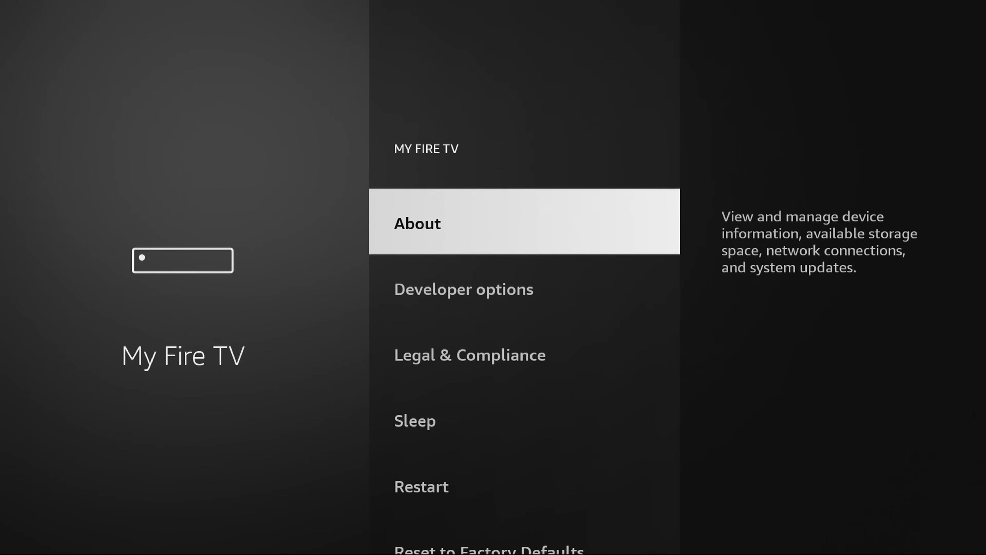
# Step: Open the restored Developer options, confirm both toggles are ON, and back out to Settings
pyautogui.press('Down')
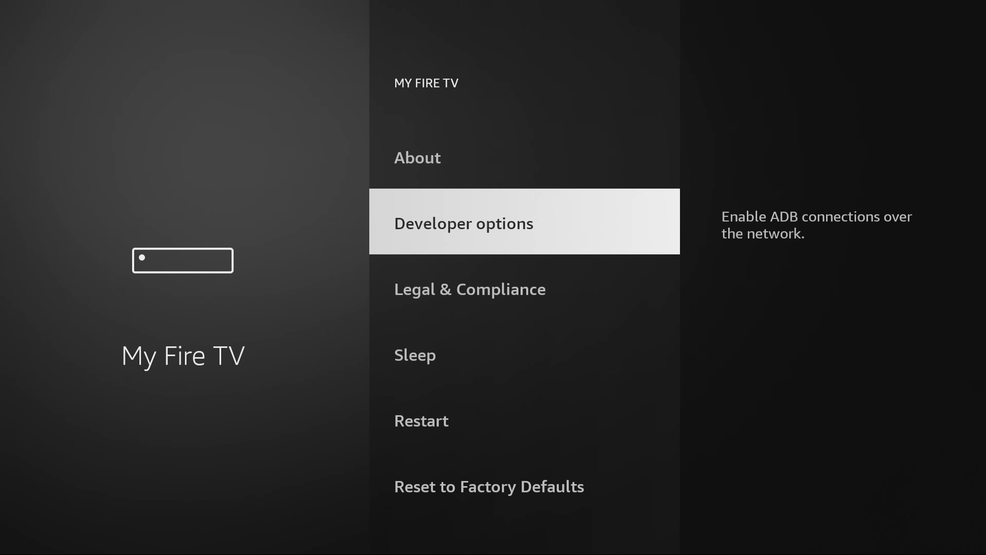
pyautogui.press('Return')
pyautogui.press('Down')
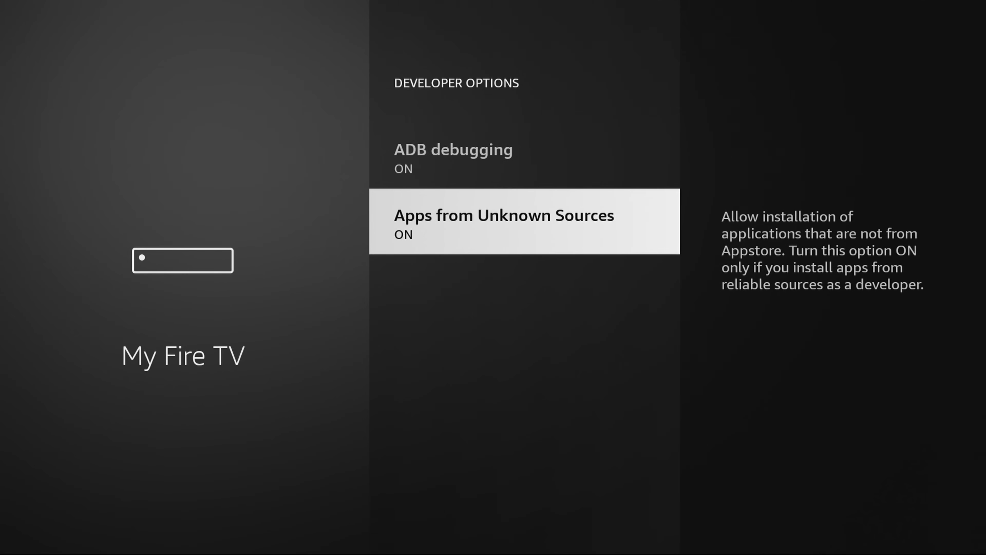
pyautogui.press('Escape')
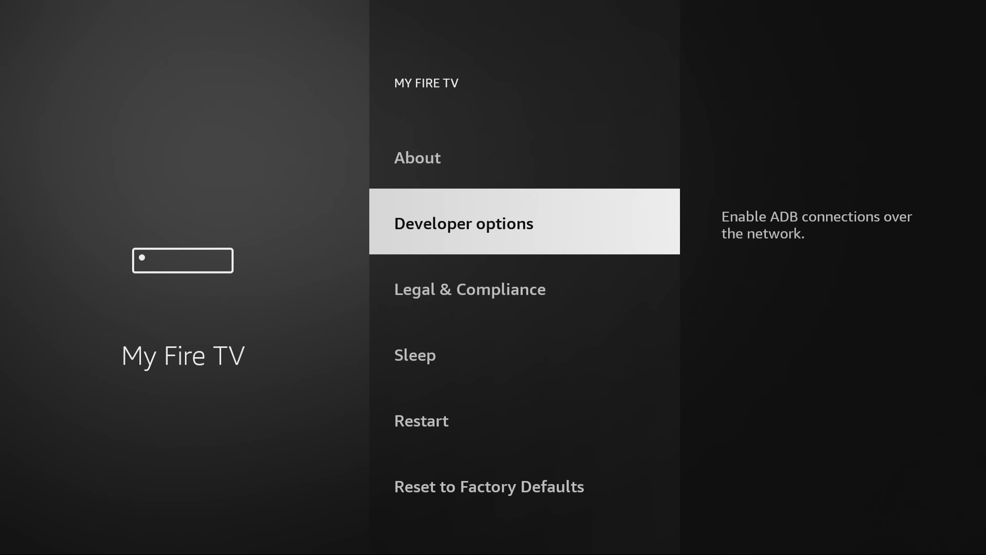
pyautogui.press('Escape')
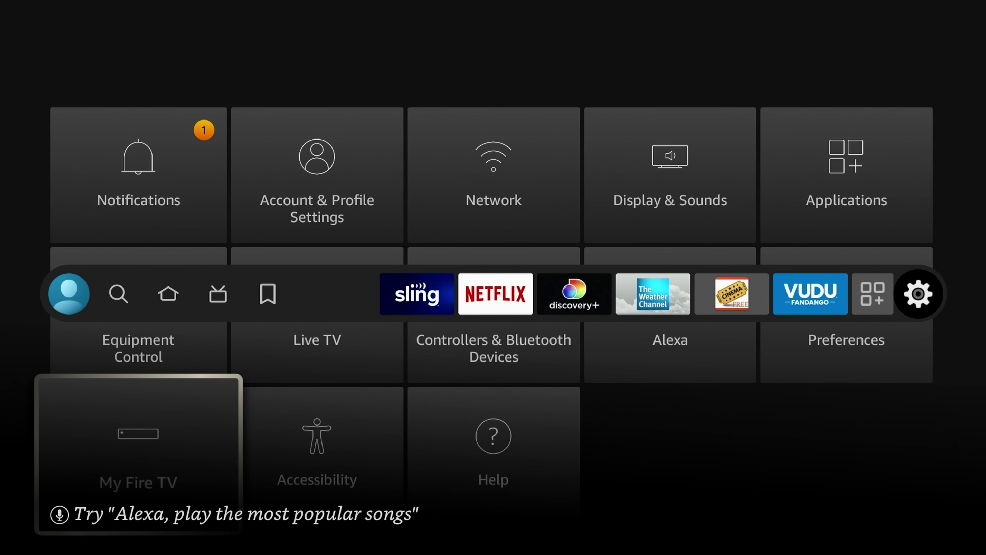
# Step: Leave Settings for the home screen and move left along the app row to Live TV
pyautogui.press('Up')
pyautogui.press('Up')
pyautogui.press('Up')
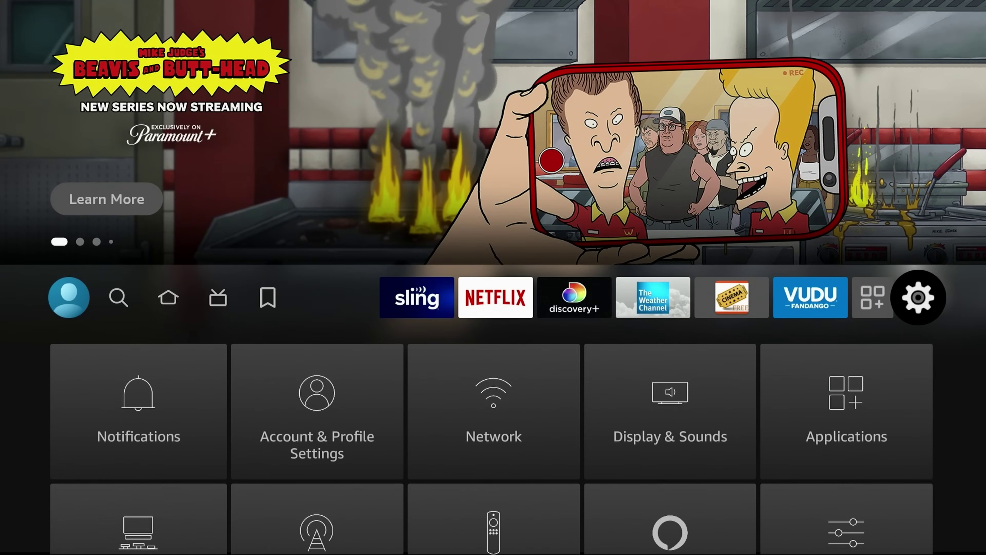
pyautogui.press('Down')
pyautogui.press('Up')
pyautogui.press('Left')
pyautogui.press('Left')
pyautogui.press('Left')
pyautogui.press('Left')
pyautogui.press('Left')
pyautogui.press('Left')
pyautogui.press('Left')
pyautogui.press('Left')
pyautogui.press('Left')
pyautogui.press('Right')
pyautogui.press('Right')
pyautogui.press('Right')
pyautogui.press('Right')
pyautogui.press('Right')
pyautogui.press('Right')
pyautogui.press('Right')
pyautogui.press('Left')
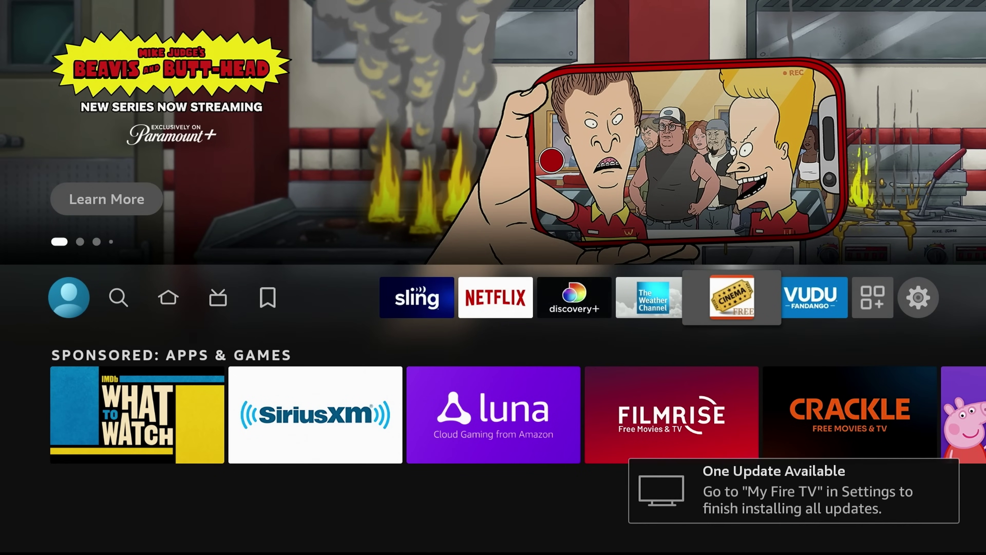
pyautogui.press('Left')
pyautogui.press('Left')
pyautogui.press('Left')
pyautogui.press('Left')
pyautogui.press('Left')
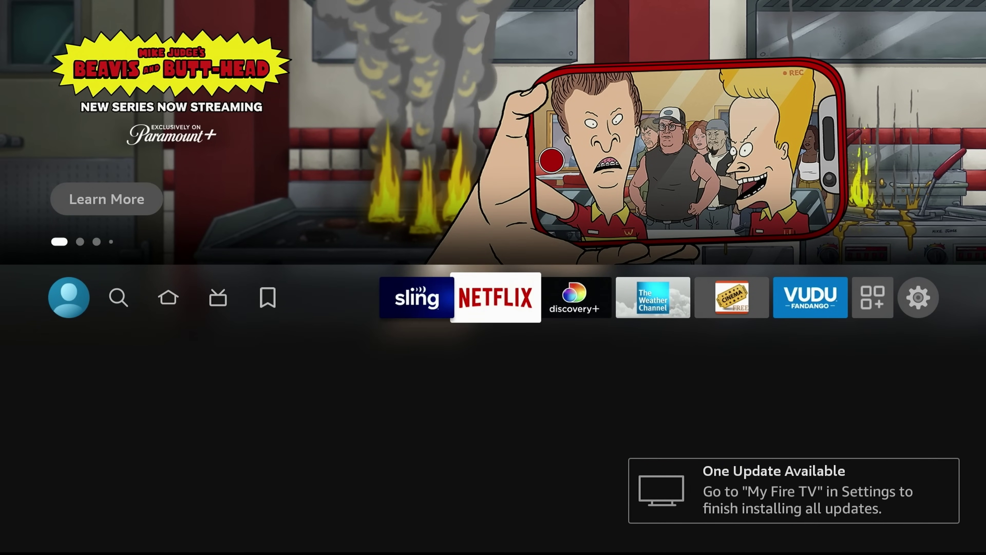
pyautogui.press('Left')
pyautogui.press('Left')
pyautogui.press('Left')
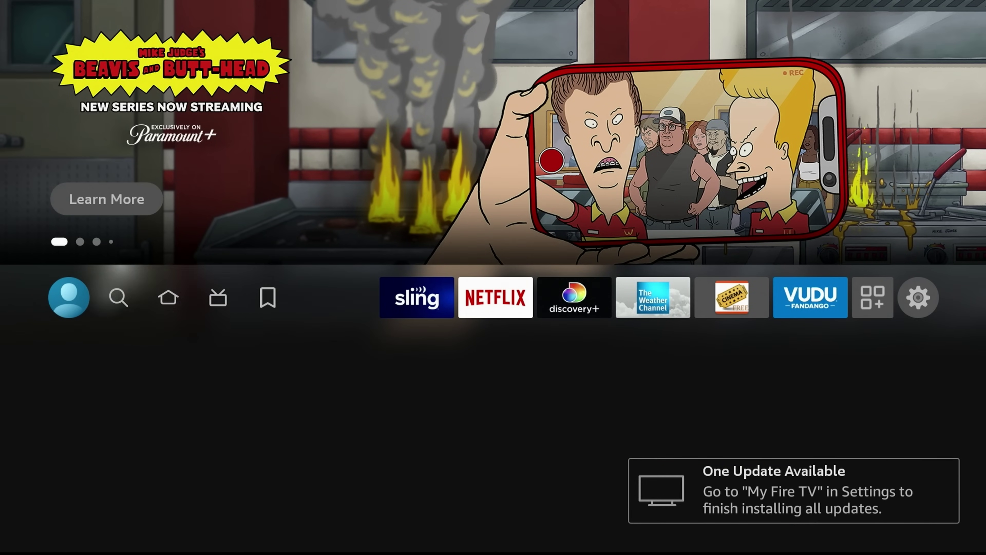